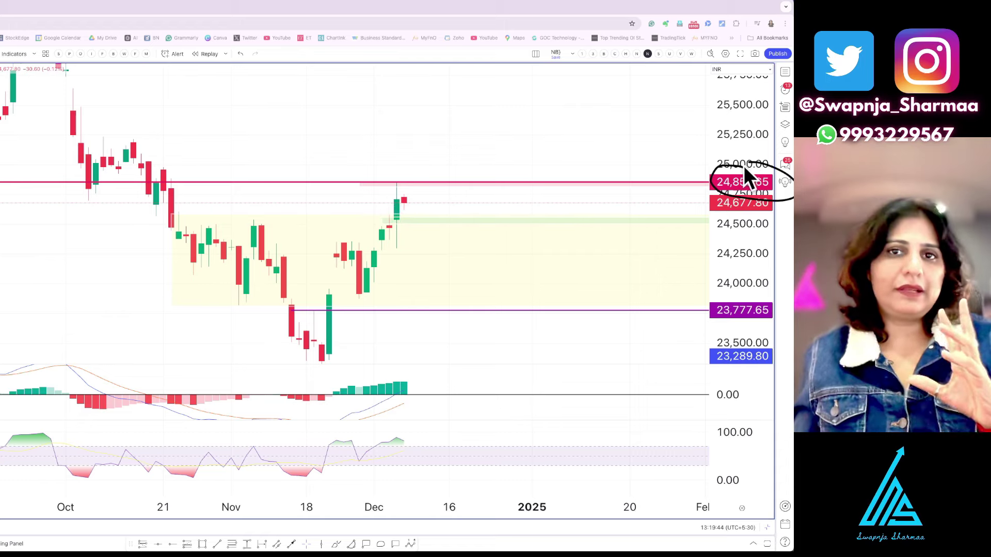
# Circle the July candles at 24,853.65, mark the December candle's rise and high, then clear.
pyautogui.scroll(-5, 493, 135)
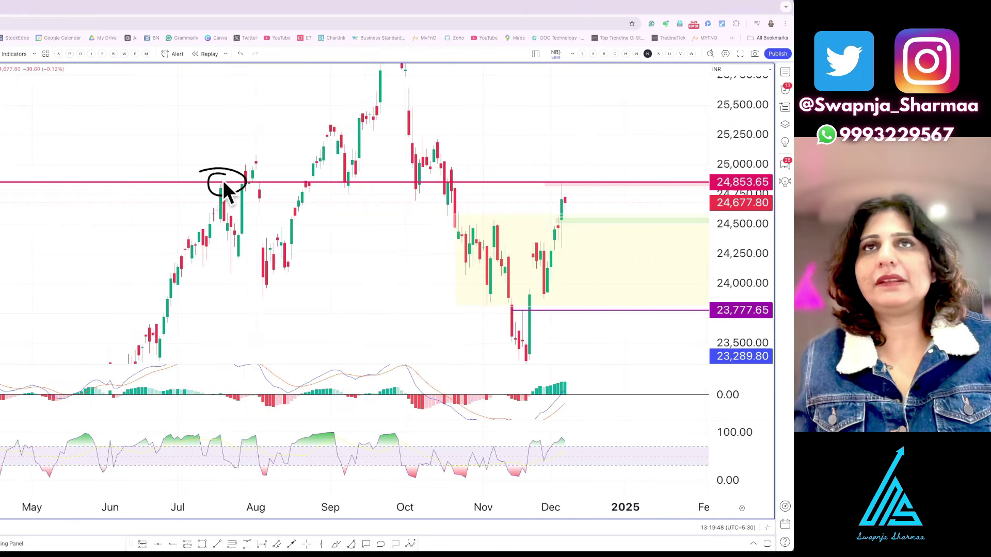
pyautogui.moveTo(210, 178); pyautogui.dragTo(243, 186)
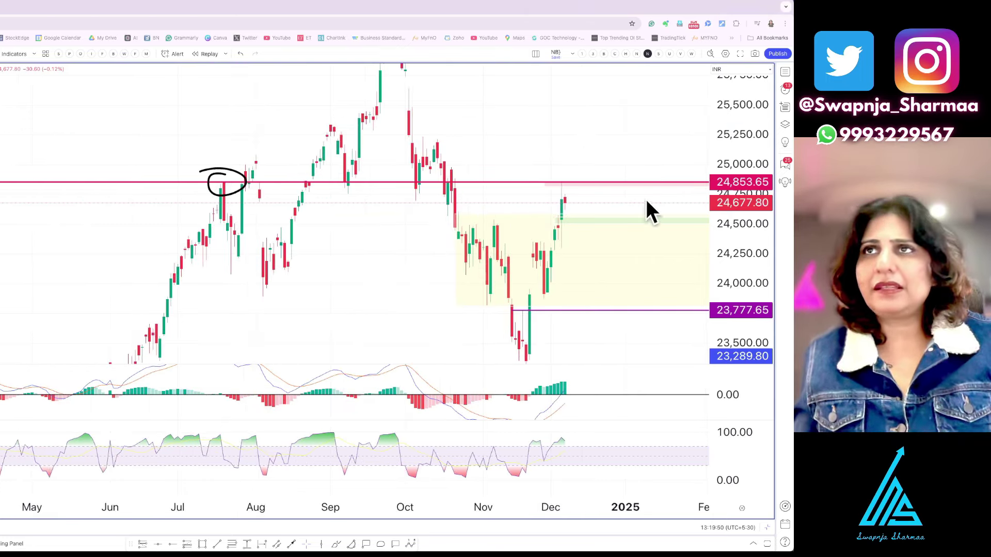
pyautogui.scroll(5, 549, 221)
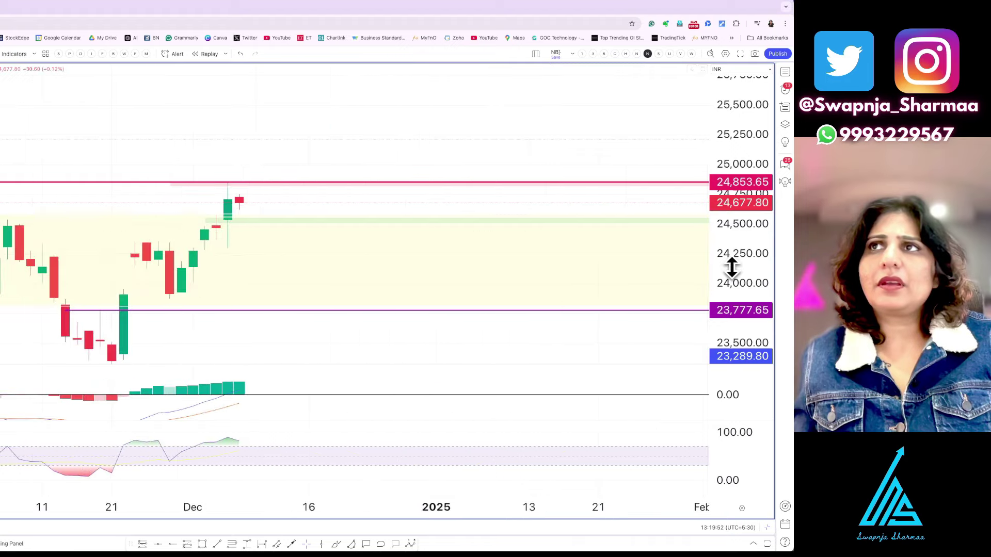
pyautogui.moveTo(742, 217); pyautogui.dragTo(740, 145)
pyautogui.moveTo(225, 156); pyautogui.dragTo(228, 206)
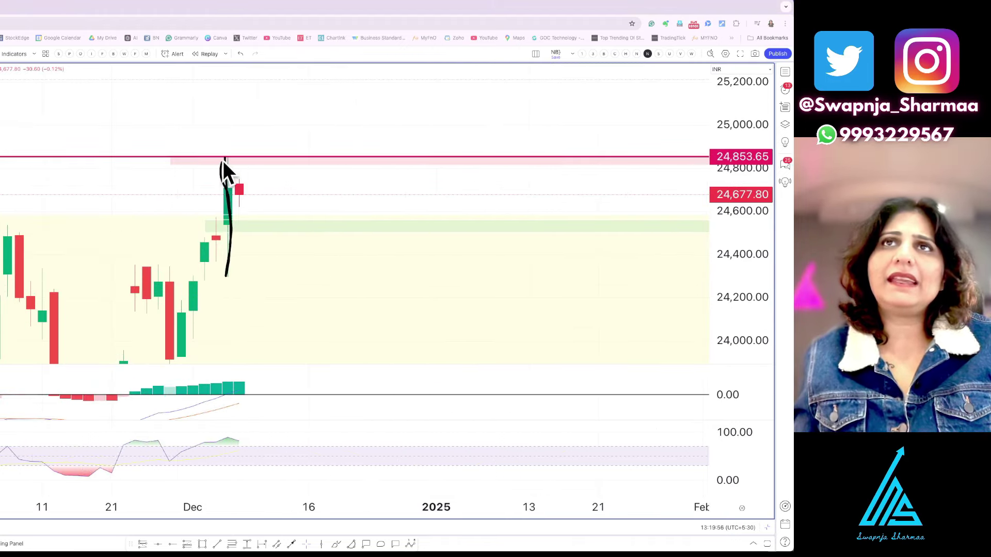
pyautogui.moveTo(207, 156)
pyautogui.mouseDown()
pyautogui.moveTo(256, 157)
pyautogui.moveTo(223, 196)
pyautogui.mouseUp()
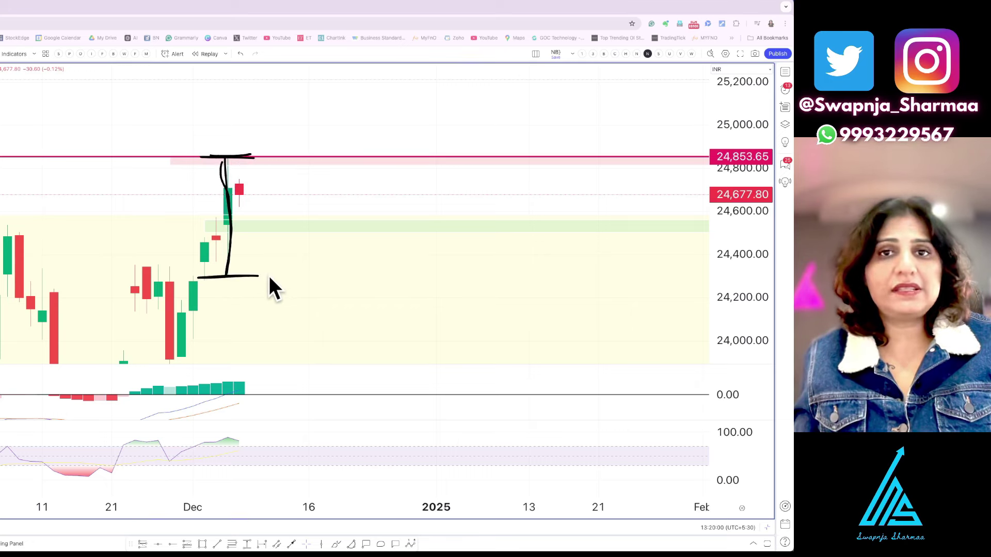
pyautogui.moveTo(256, 178); pyautogui.dragTo(254, 177)
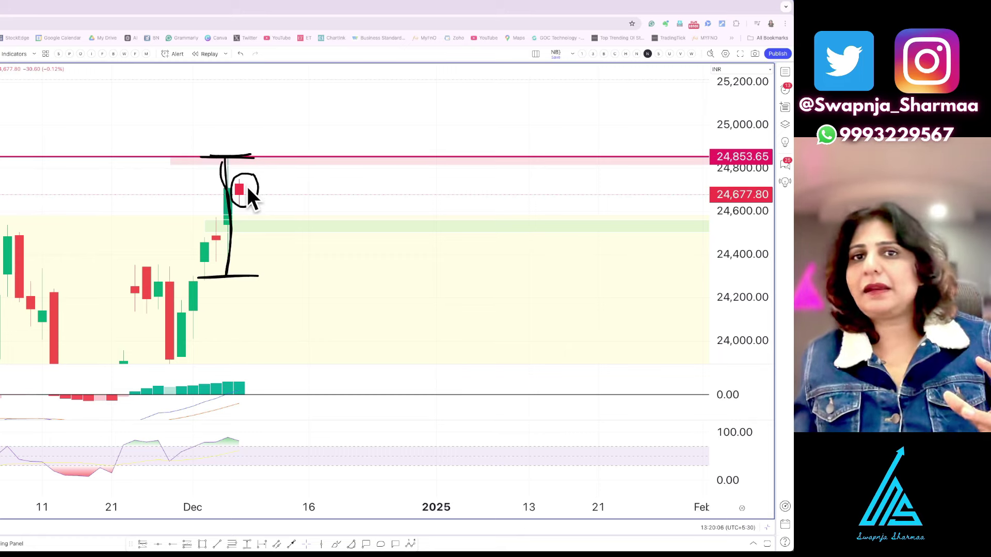
pyautogui.press('Escape')
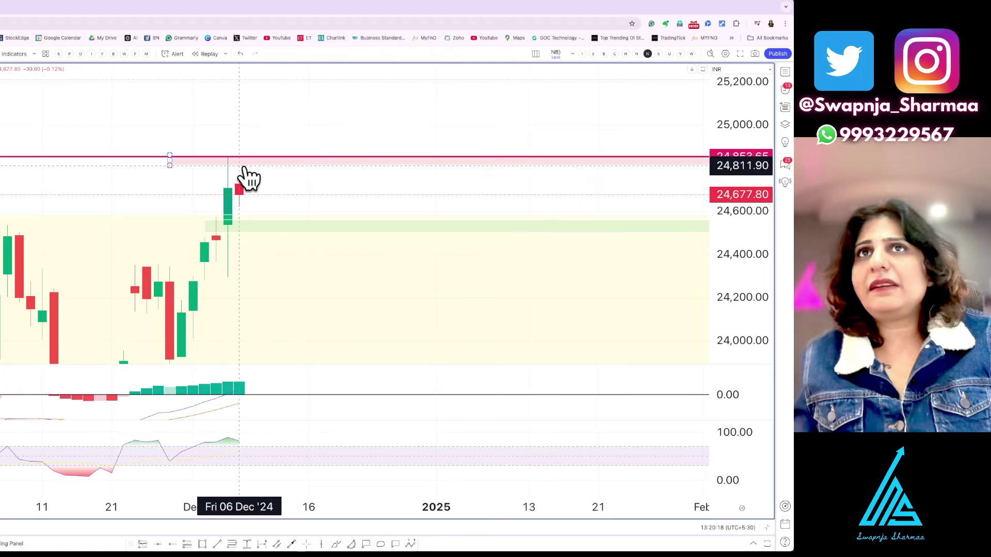
# Draw the December candle's high and low lines with a sideways zigzag between them, then clear.
pyautogui.moveTo(228, 157); pyautogui.dragTo(282, 157)
pyautogui.moveTo(217, 275); pyautogui.dragTo(279, 275)
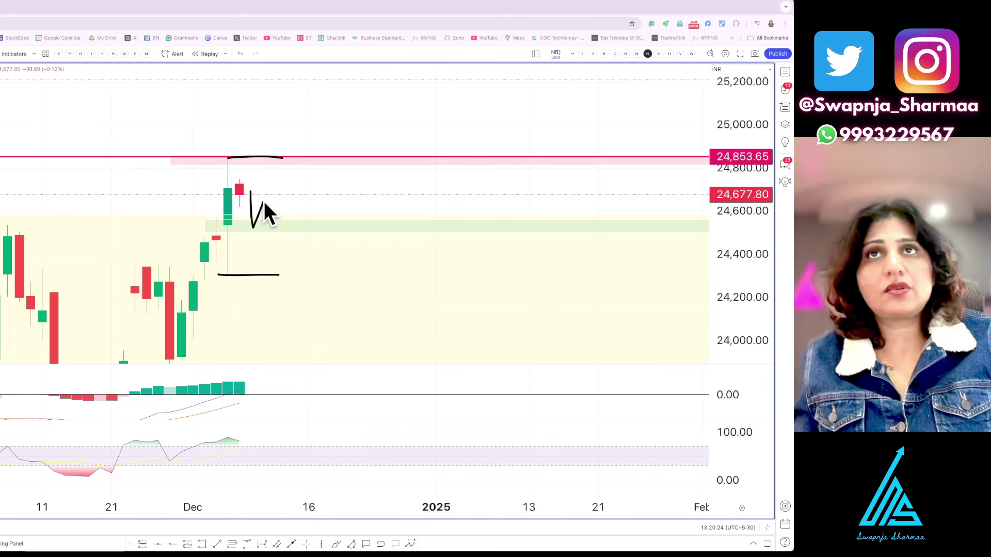
pyautogui.moveTo(264, 201); pyautogui.dragTo(302, 212)
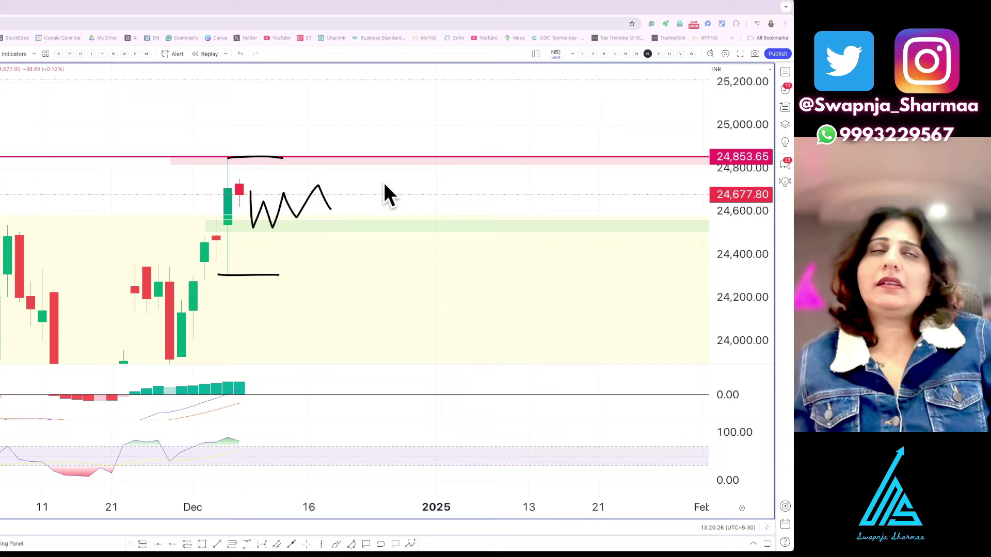
pyautogui.press('Escape')
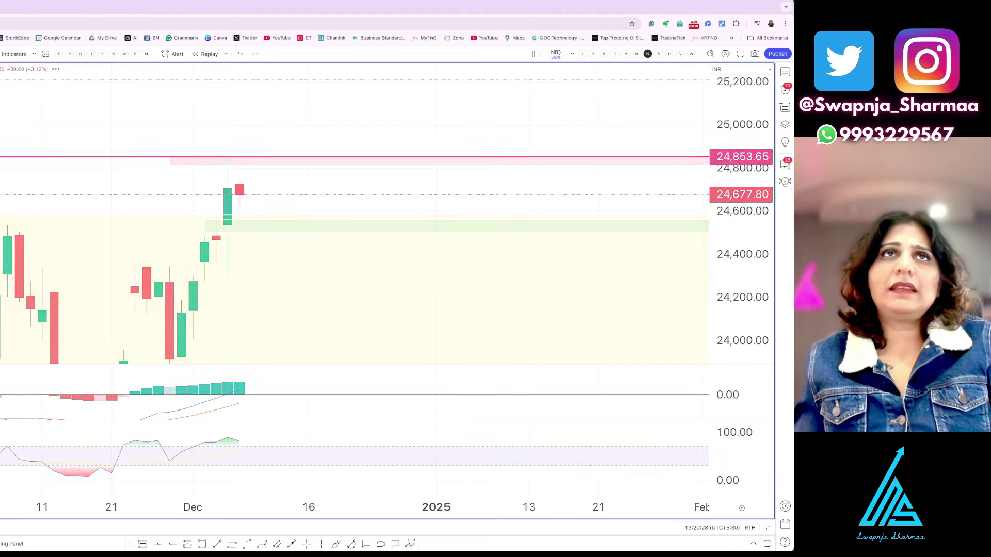
# Switch Nifty to 15-minute candles, reset the chart view and stretch the price scale.
pyautogui.write('15')
pyautogui.press('Return')
pyautogui.rightClick(272, 130)
pyautogui.click(287, 136)
pyautogui.moveTo(752, 272); pyautogui.dragTo(668, 165)
pyautogui.scroll(5, 436, 249)
pyautogui.hscroll(-2, 290, 185)
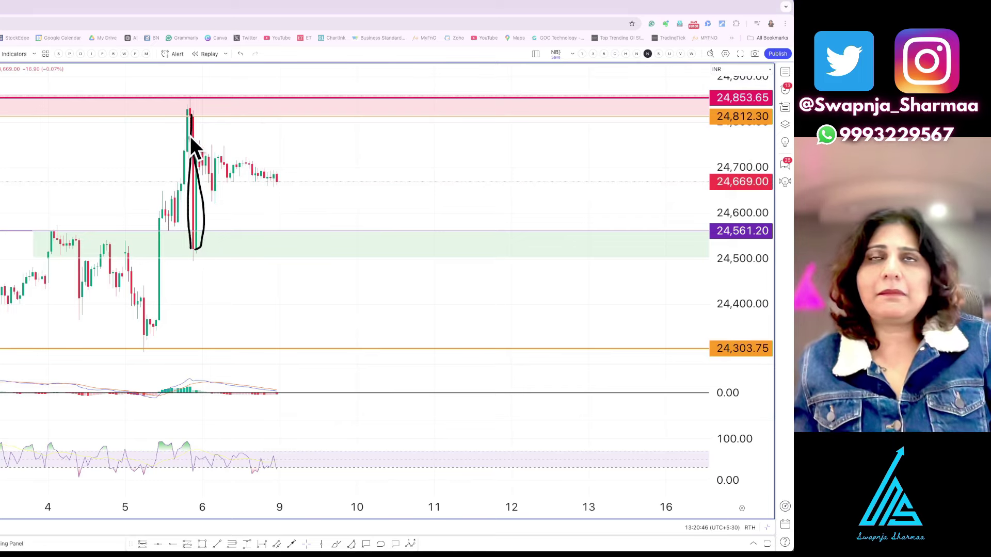
# Trace the pullback from the spike high, extend the level right, and pan to earlier days.
pyautogui.moveTo(197, 137); pyautogui.dragTo(290, 171)
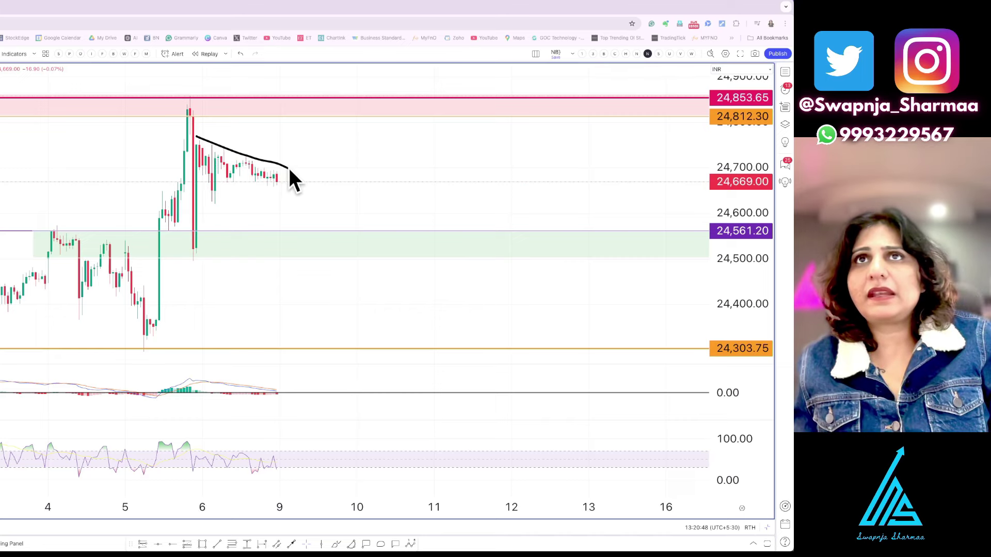
pyautogui.moveTo(219, 189); pyautogui.dragTo(320, 189)
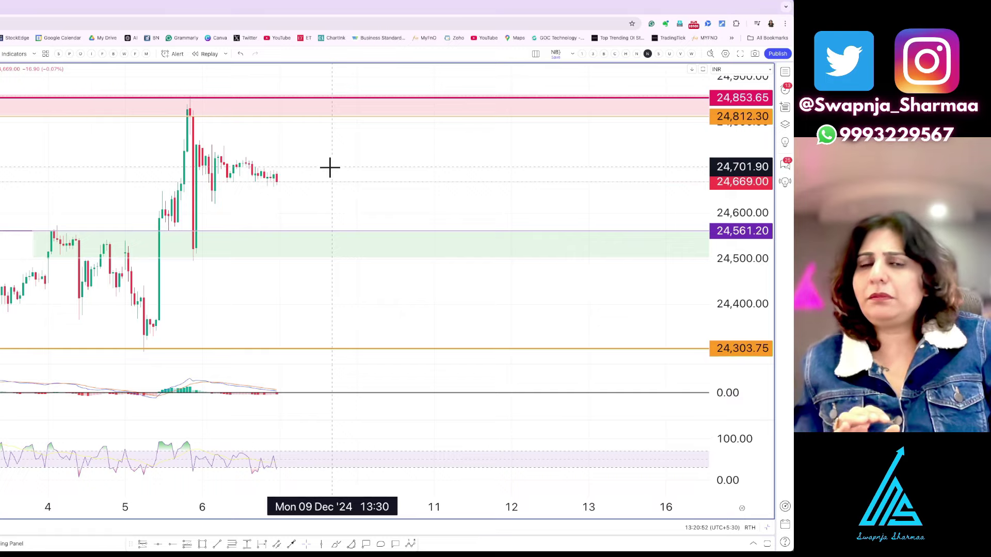
pyautogui.moveTo(398, 161); pyautogui.dragTo(466, 156)
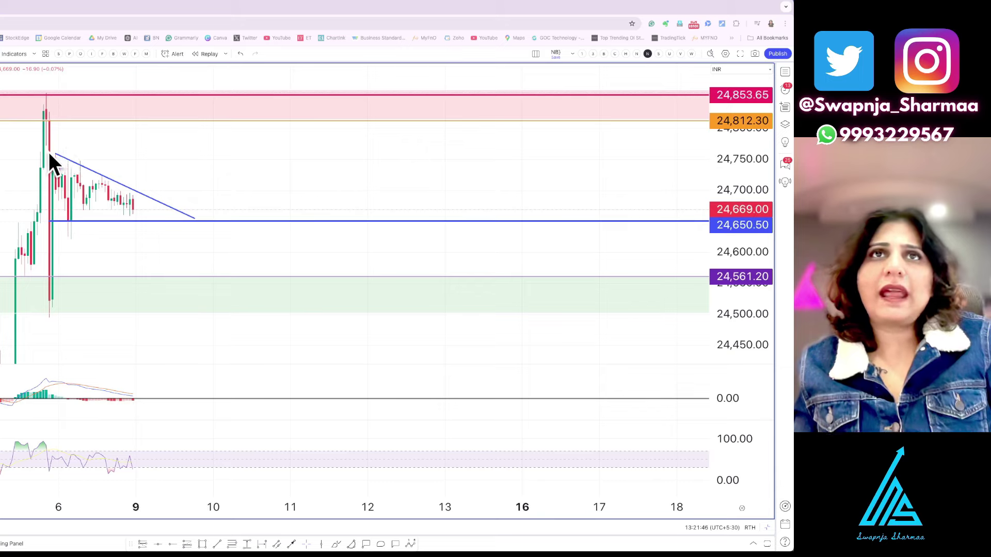
# Trace the falling trendline, sketch price following it, and mark the 24,650.50 support.
pyautogui.moveTo(48, 152); pyautogui.dragTo(131, 181)
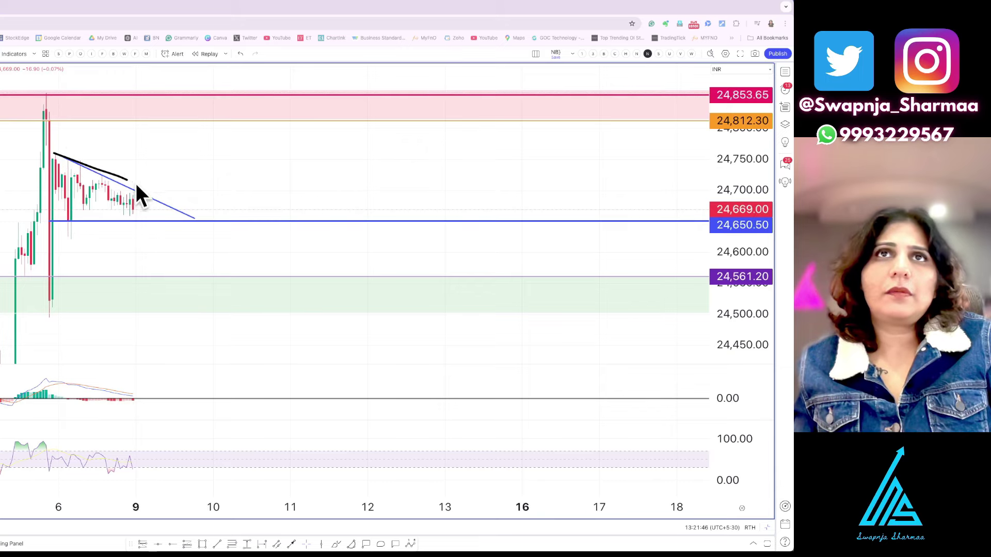
pyautogui.moveTo(689, 229); pyautogui.dragTo(691, 227)
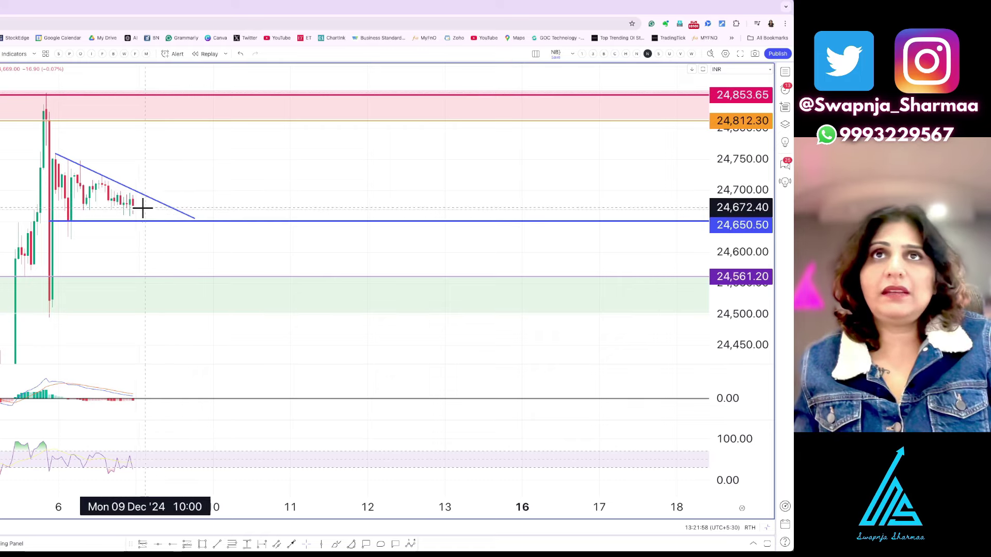
pyautogui.moveTo(139, 193); pyautogui.dragTo(187, 211)
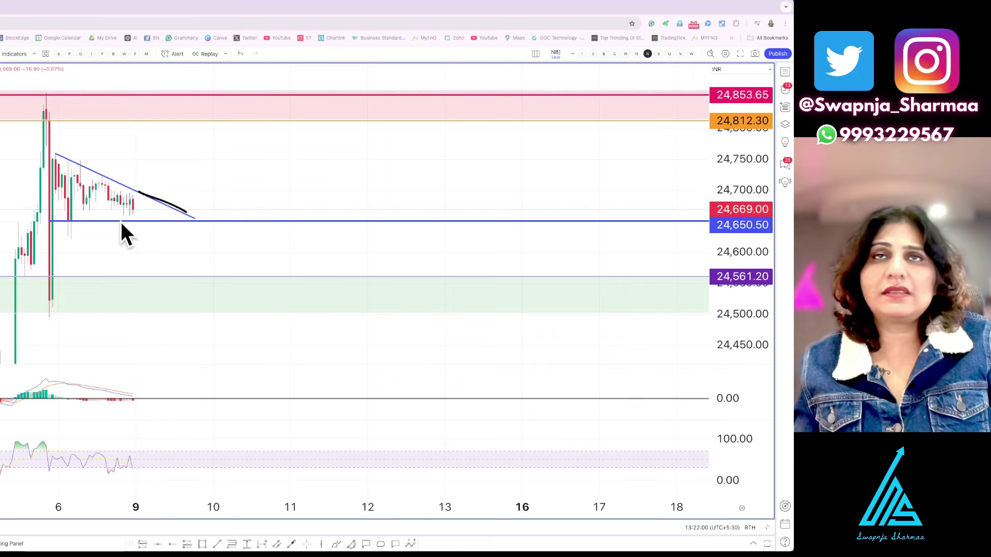
pyautogui.moveTo(120, 222); pyautogui.dragTo(220, 222)
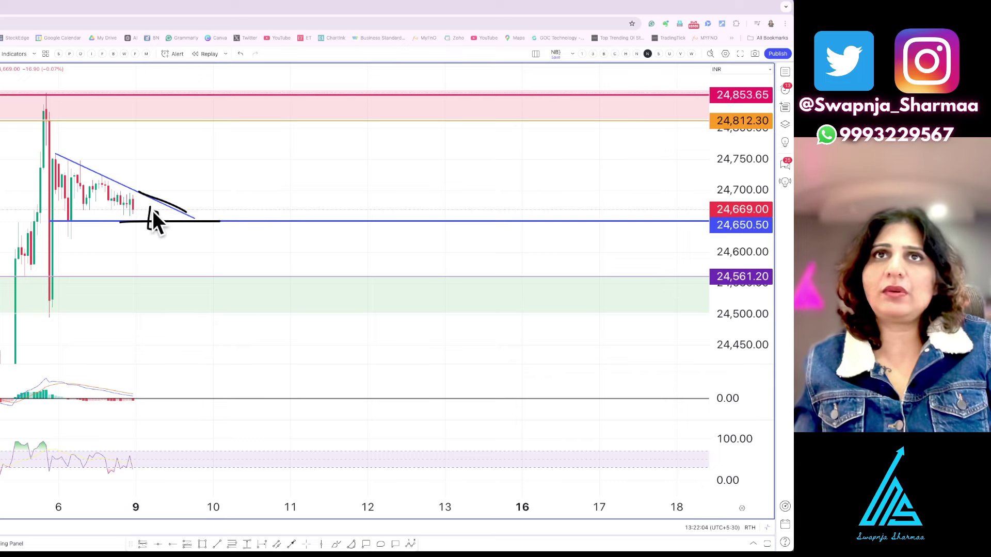
# Mark the 24,500 and 24,853.65 levels, sketch breakout and breakdown paths, then clear them.
pyautogui.moveTo(8, 313)
pyautogui.mouseDown()
pyautogui.moveTo(671, 317)
pyautogui.moveTo(774, 301)
pyautogui.moveTo(695, 307)
pyautogui.mouseUp()
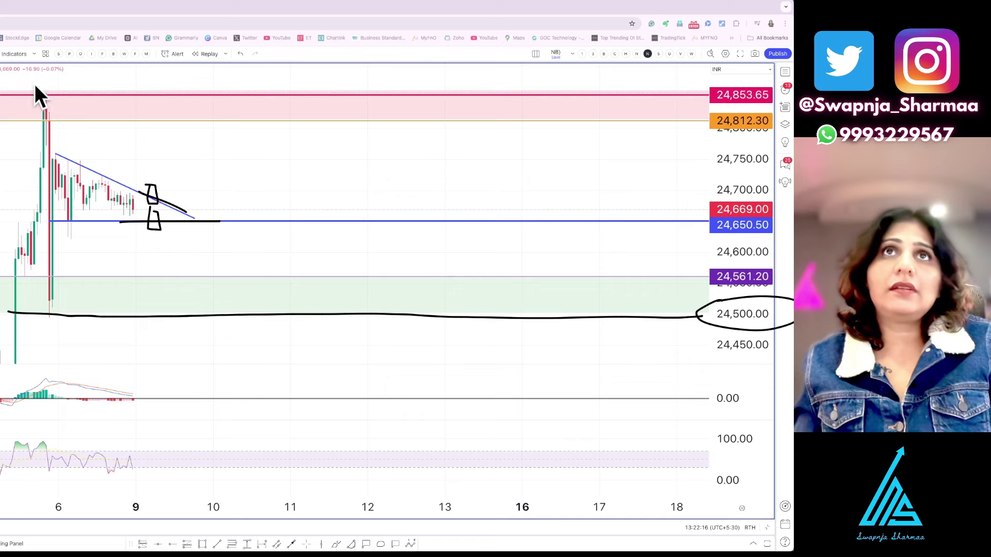
pyautogui.moveTo(45, 89); pyautogui.dragTo(778, 87)
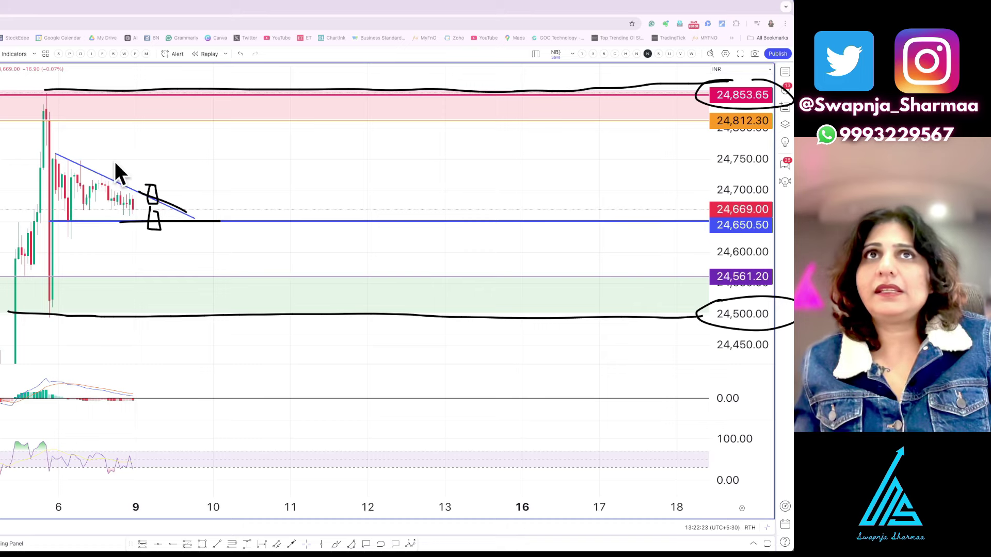
pyautogui.moveTo(153, 190); pyautogui.dragTo(192, 104)
pyautogui.moveTo(157, 228); pyautogui.dragTo(199, 290)
pyautogui.press('e')
# Underline and circle the 24,650.50 support, clear the marks, and return to the three-chart layout.
pyautogui.moveTo(54, 222); pyautogui.dragTo(216, 224)
pyautogui.moveTo(734, 210); pyautogui.dragTo(748, 193)
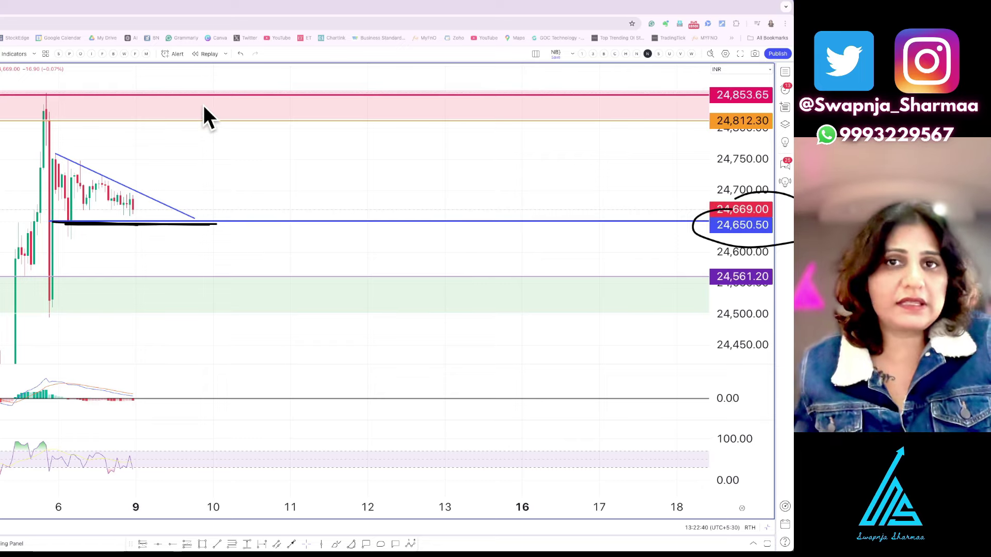
pyautogui.press('Escape')
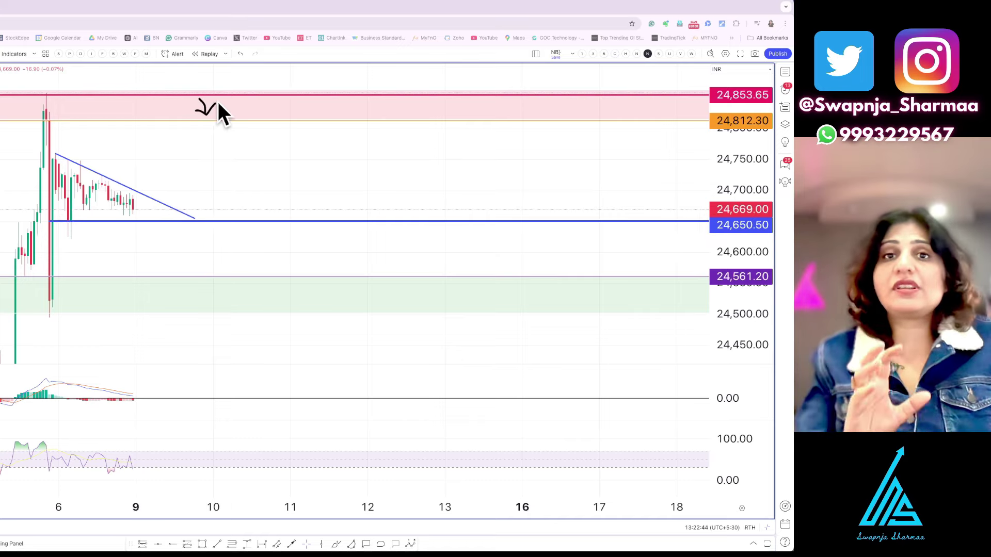
pyautogui.press('Escape')
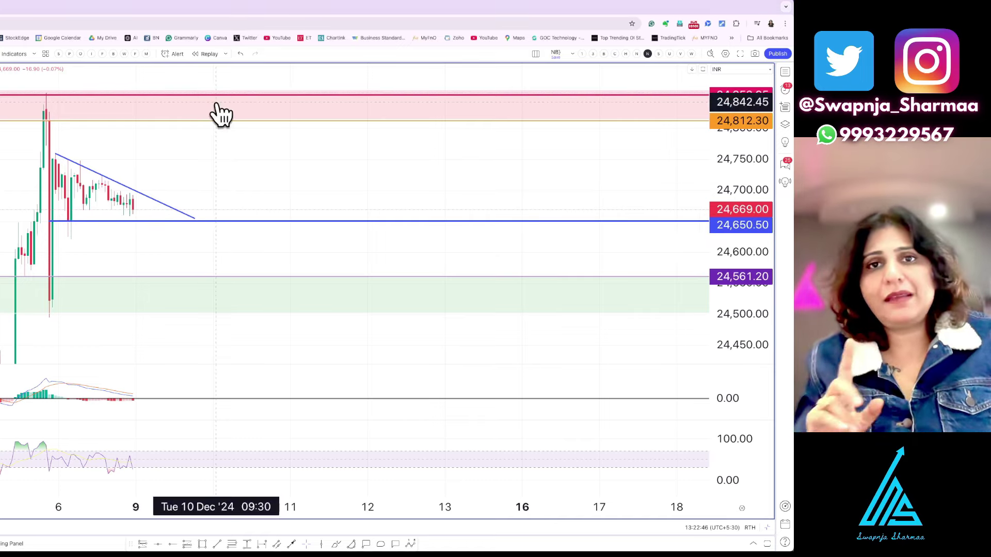
pyautogui.moveTo(262, 491)
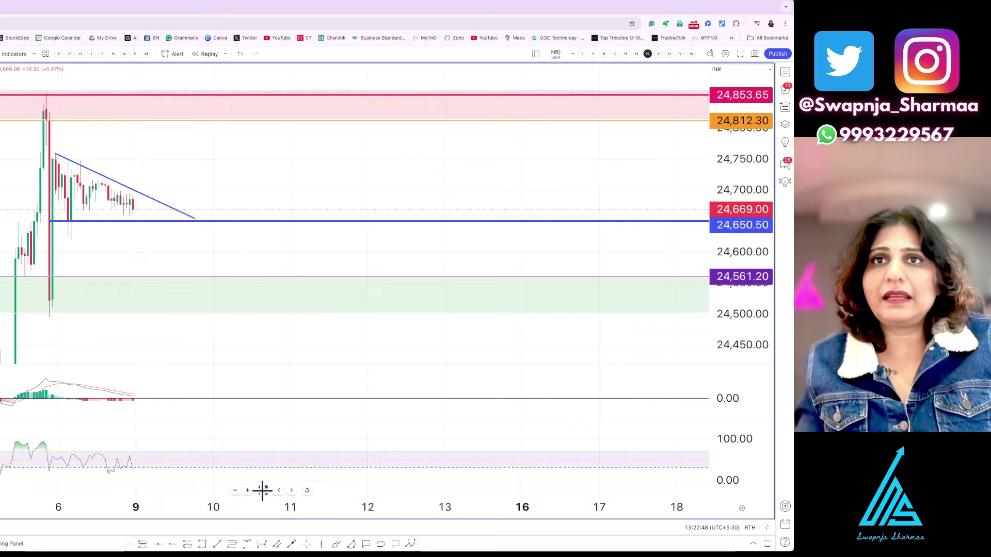
pyautogui.hotkey('alt', 'Return')
pyautogui.hotkey('alt', 'Return')
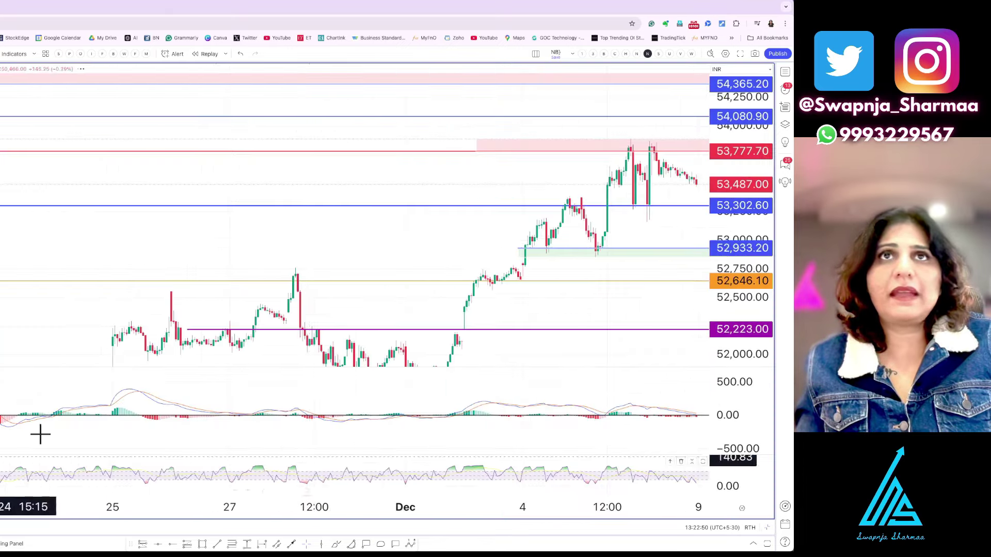
# Sketch declines from the two circled Bank Nifty candle tops.
pyautogui.scroll(-2, 261, 261)
pyautogui.scroll(5, 261, 261)
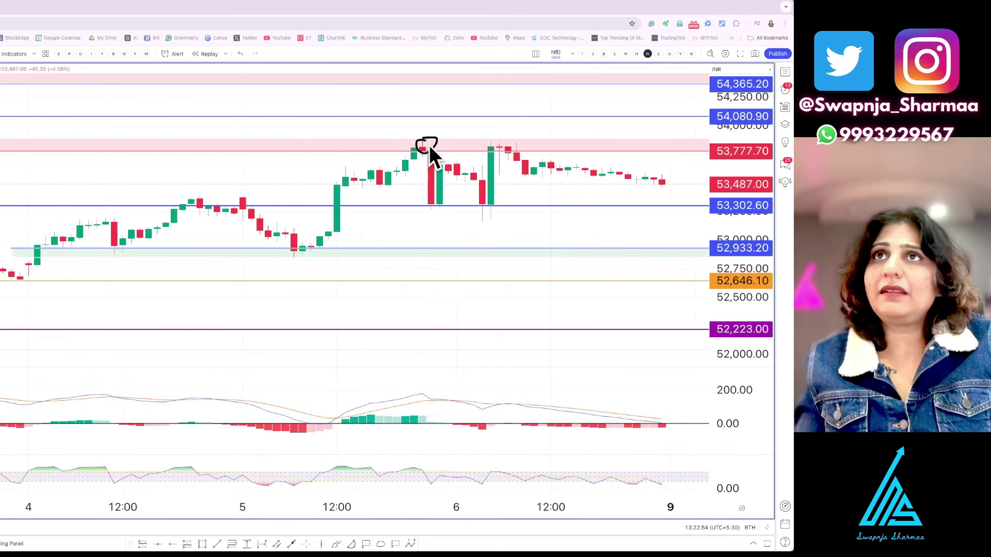
pyautogui.moveTo(426, 145); pyautogui.dragTo(461, 197)
pyautogui.moveTo(487, 153)
pyautogui.mouseDown()
pyautogui.moveTo(504, 150)
pyautogui.moveTo(491, 139)
pyautogui.moveTo(673, 190)
pyautogui.mouseUp()
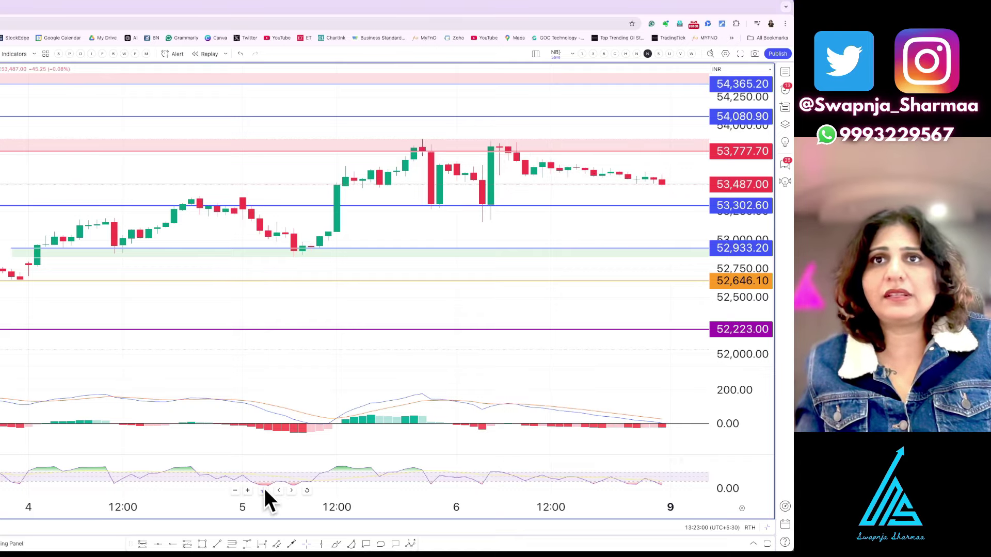
# Exit the full-screen Bank Nifty pane and maximize the Nifty 50 chart instead.
pyautogui.hotkey('alt', 'Return')
pyautogui.click(265, 490)
pyautogui.hotkey('alt', 'Return')
# Sketch a fall from the 24,500 line to a circled 24,303.75, clear it, then sketch another drop.
pyautogui.moveTo(531, 162); pyautogui.dragTo(439, 191)
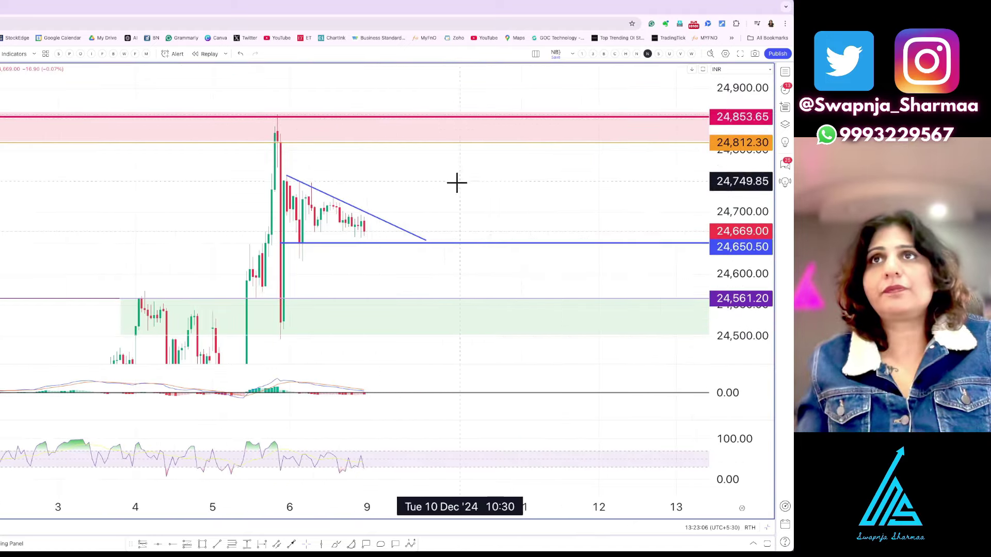
pyautogui.moveTo(457, 182); pyautogui.dragTo(444, 98)
pyautogui.moveTo(205, 233)
pyautogui.mouseDown()
pyautogui.moveTo(782, 242)
pyautogui.moveTo(705, 231)
pyautogui.mouseUp()
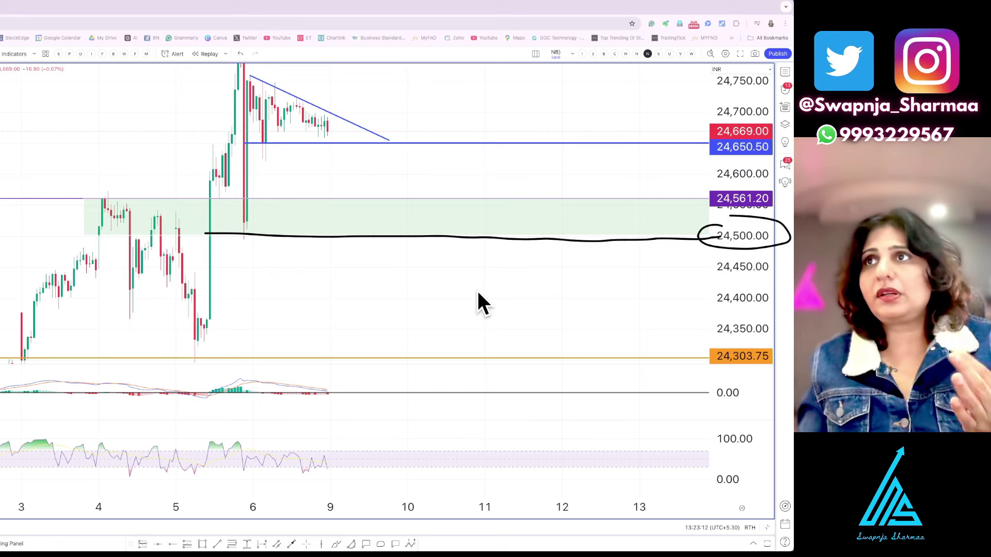
pyautogui.moveTo(300, 238)
pyautogui.mouseDown()
pyautogui.moveTo(343, 345)
pyautogui.moveTo(353, 331)
pyautogui.mouseUp()
pyautogui.moveTo(728, 343)
pyautogui.mouseDown()
pyautogui.moveTo(703, 382)
pyautogui.moveTo(763, 336)
pyautogui.mouseUp()
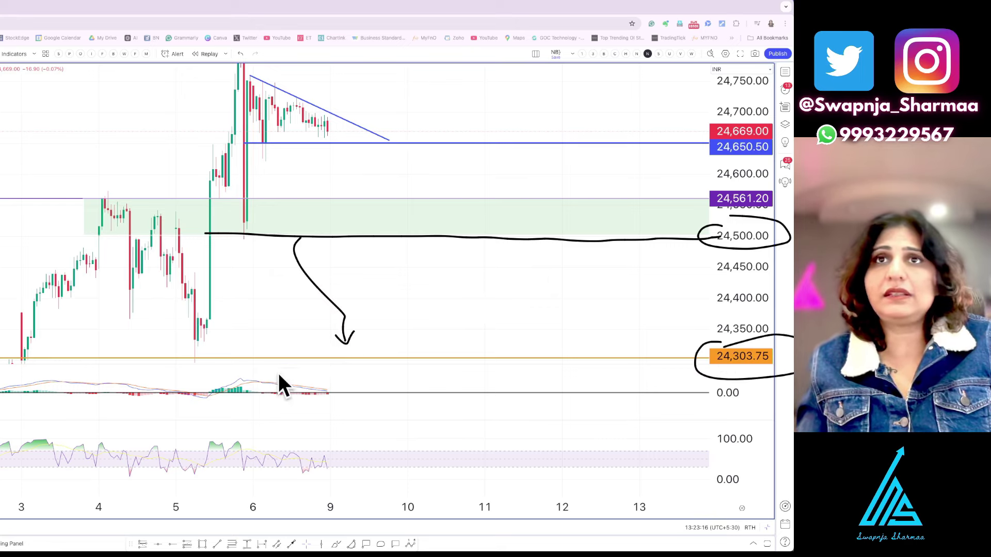
pyautogui.moveTo(139, 356); pyautogui.dragTo(264, 342)
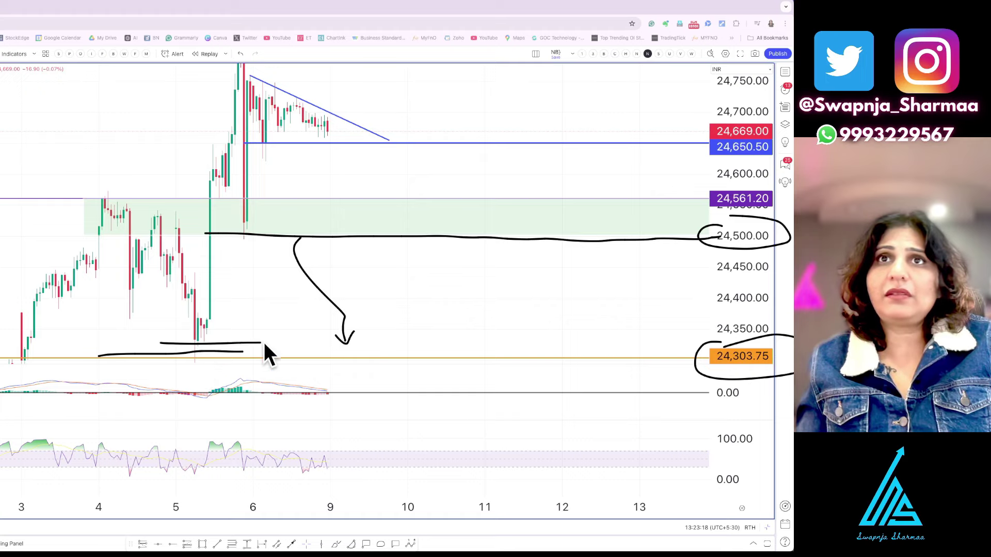
pyautogui.press('Escape')
pyautogui.moveTo(171, 357)
pyautogui.mouseDown()
pyautogui.moveTo(162, 269)
pyautogui.moveTo(707, 246)
pyautogui.moveTo(569, 277)
pyautogui.moveTo(149, 268)
pyautogui.moveTo(150, 255)
pyautogui.mouseUp()
pyautogui.moveTo(291, 150)
pyautogui.mouseDown()
pyautogui.moveTo(290, 243)
pyautogui.moveTo(317, 226)
pyautogui.mouseUp()
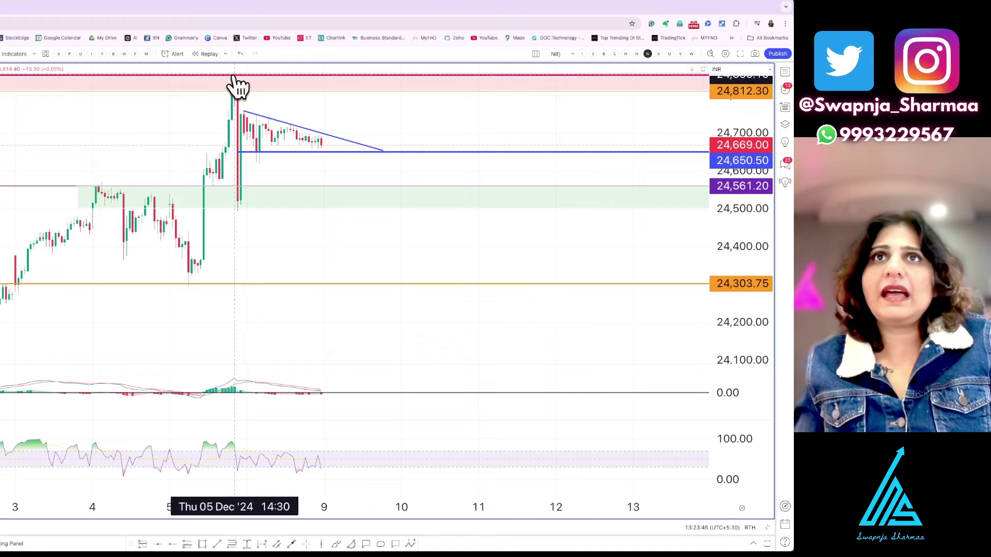
# Draw a zigzag range, a breakout curve above the red zone, and a line at the green zone's bottom.
pyautogui.moveTo(178, 285)
pyautogui.mouseDown()
pyautogui.moveTo(329, 284)
pyautogui.moveTo(322, 104)
pyautogui.moveTo(413, 107)
pyautogui.moveTo(521, 156)
pyautogui.mouseUp()
pyautogui.moveTo(540, 204); pyautogui.dragTo(623, 212)
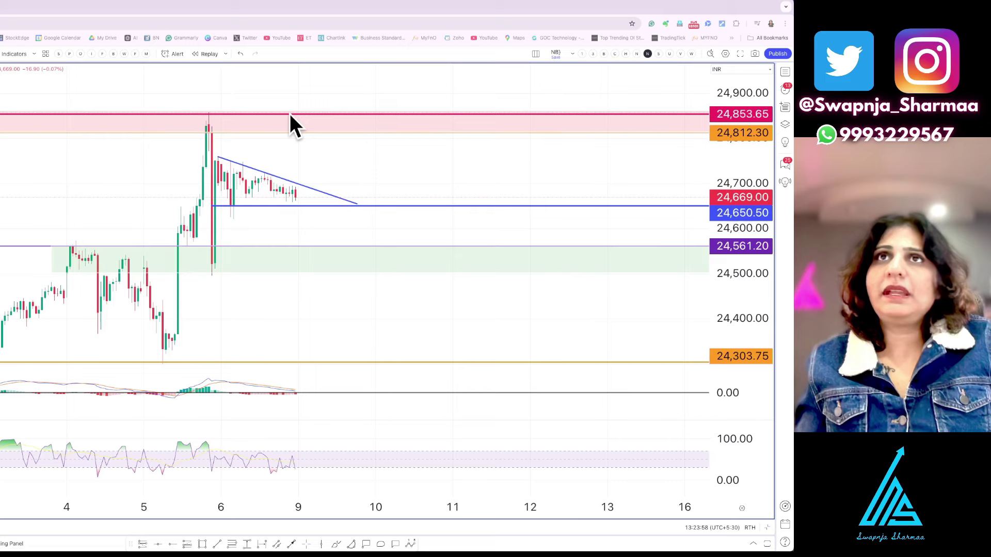
pyautogui.moveTo(289, 114); pyautogui.dragTo(512, 85)
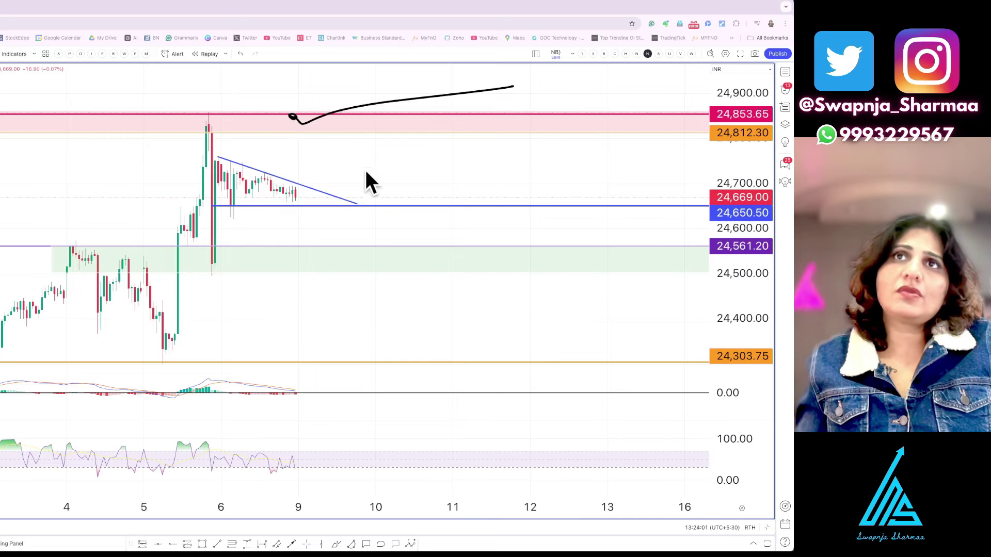
pyautogui.moveTo(203, 274)
pyautogui.mouseDown()
pyautogui.moveTo(420, 272)
pyautogui.moveTo(287, 261)
pyautogui.mouseUp()
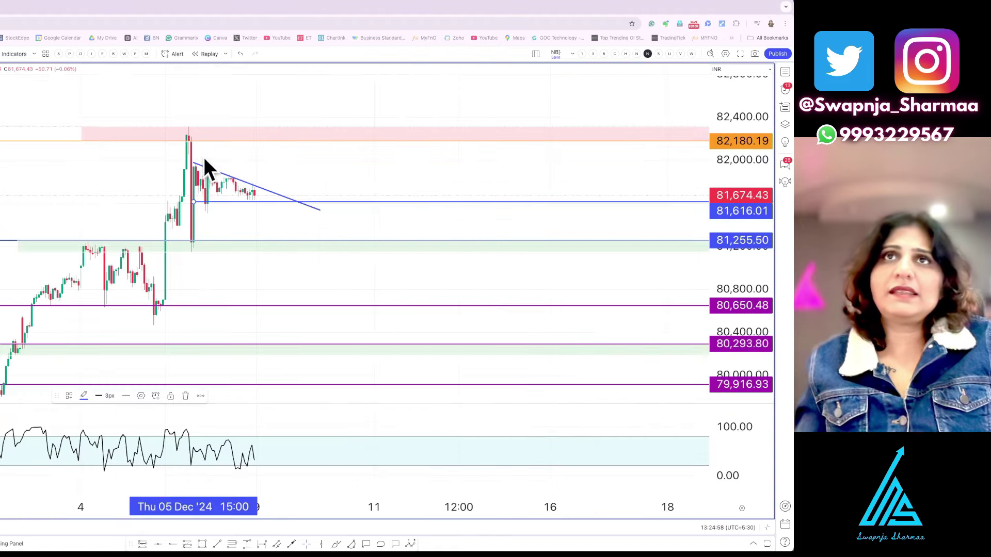
# Maximize the Sensex chart, box its consolidation, and circle 80,650.48 with a sketched bounce.
pyautogui.moveTo(196, 160); pyautogui.dragTo(331, 205)
pyautogui.moveTo(191, 203); pyautogui.dragTo(366, 209)
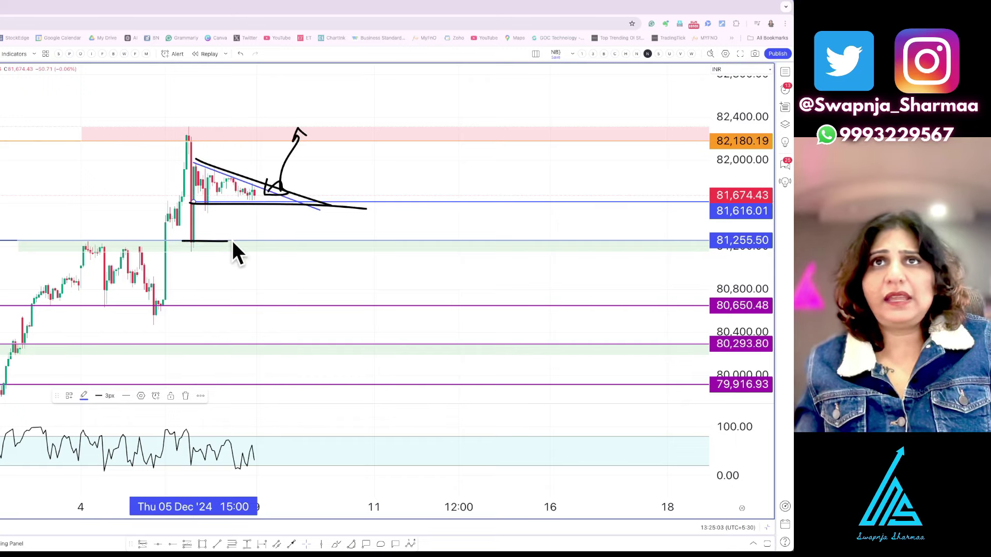
pyautogui.moveTo(167, 242); pyautogui.dragTo(175, 253)
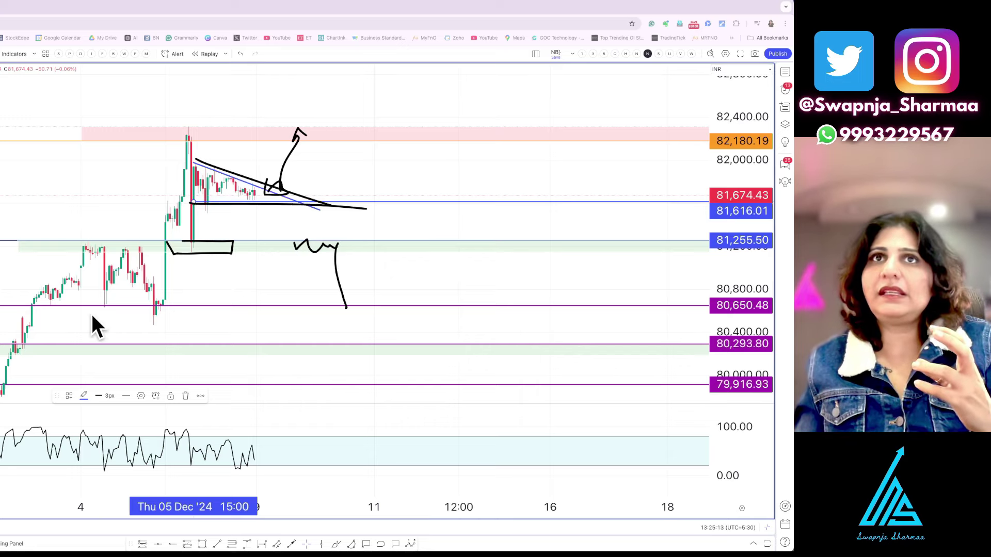
pyautogui.moveTo(725, 292); pyautogui.dragTo(764, 293)
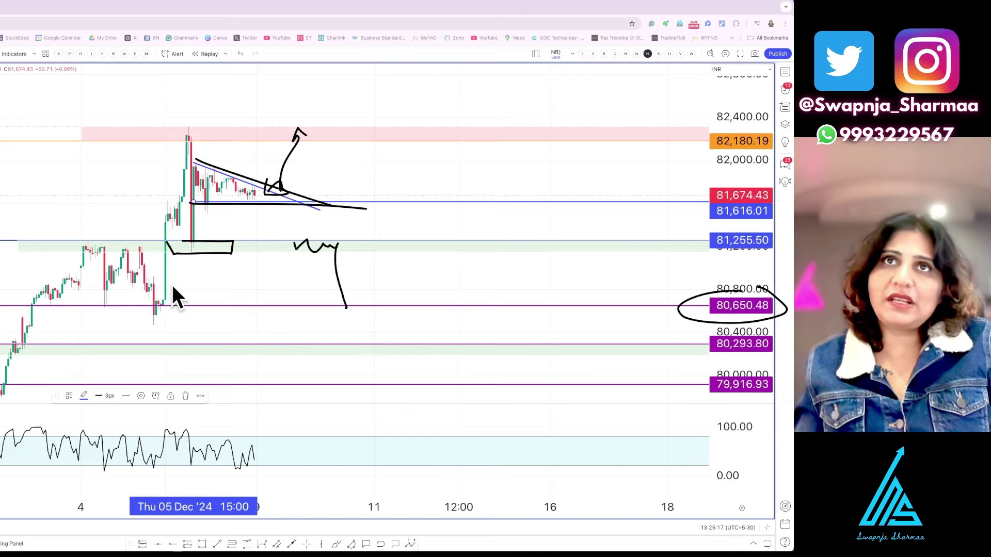
pyautogui.moveTo(174, 275); pyautogui.dragTo(168, 280)
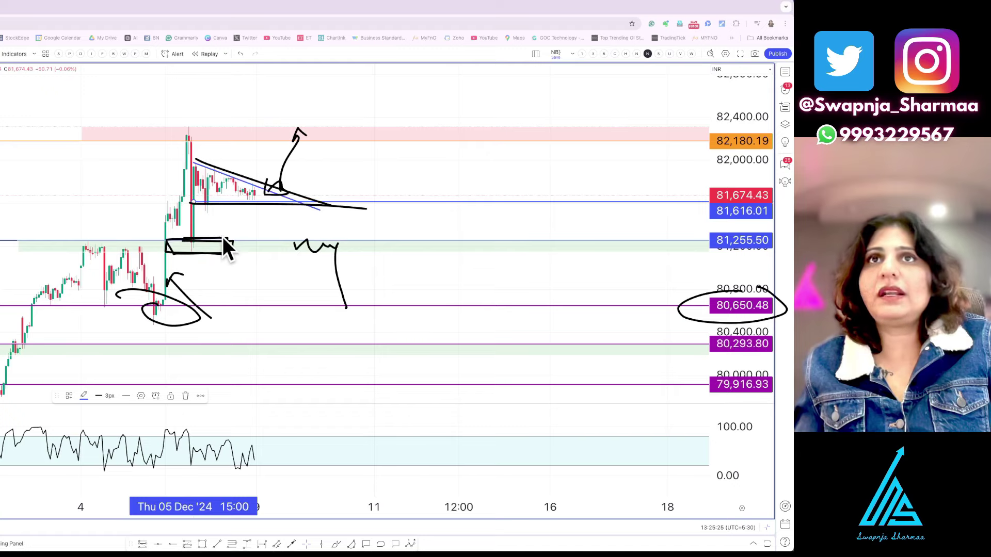
pyautogui.moveTo(222, 238); pyautogui.dragTo(231, 252)
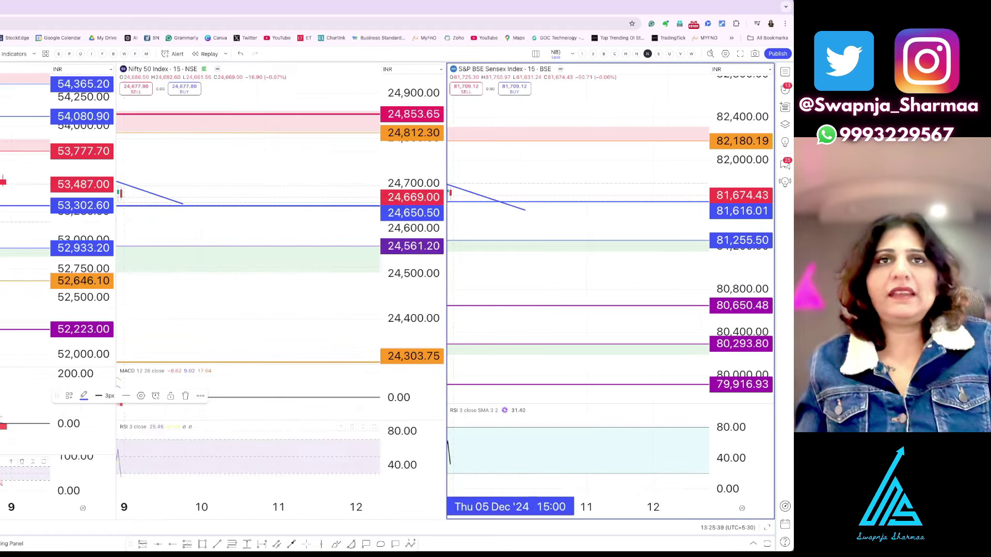
# Maximize Bank Nifty, stretch its price scale, circle 53,302.60 and trace the slide from 53,777.70.
pyautogui.hotkey('alt', 'Return')
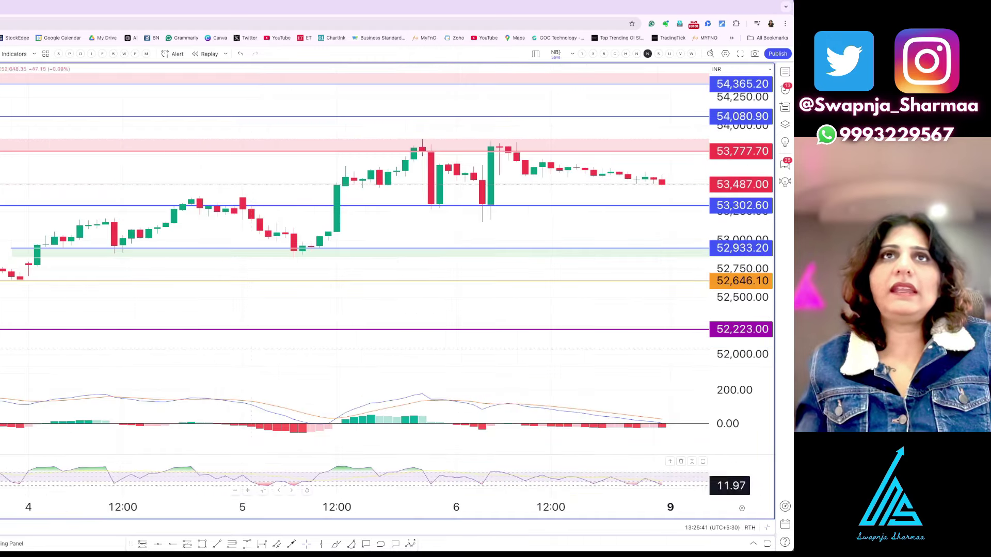
pyautogui.moveTo(592, 232); pyautogui.dragTo(273, 224)
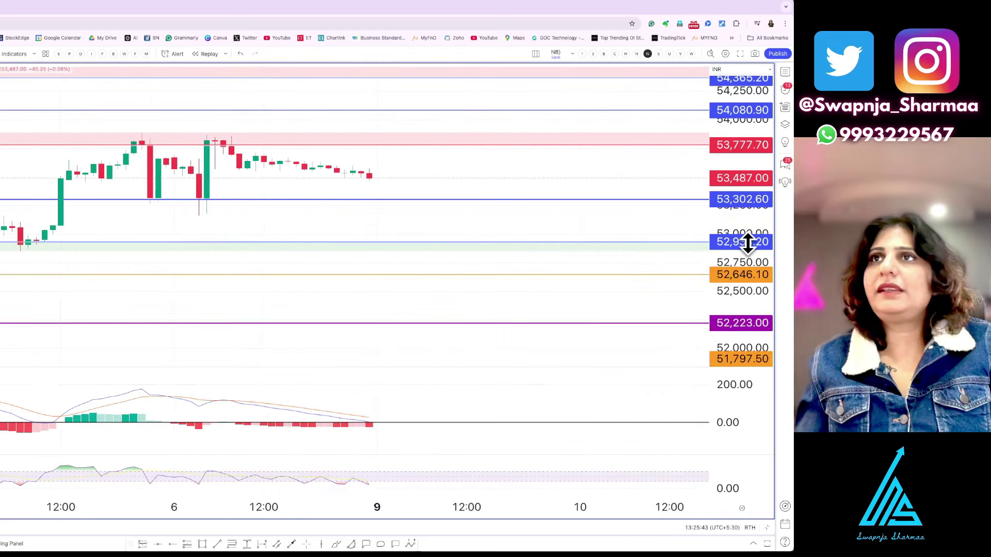
pyautogui.moveTo(748, 243); pyautogui.dragTo(741, 93)
pyautogui.moveTo(756, 161); pyautogui.dragTo(768, 174)
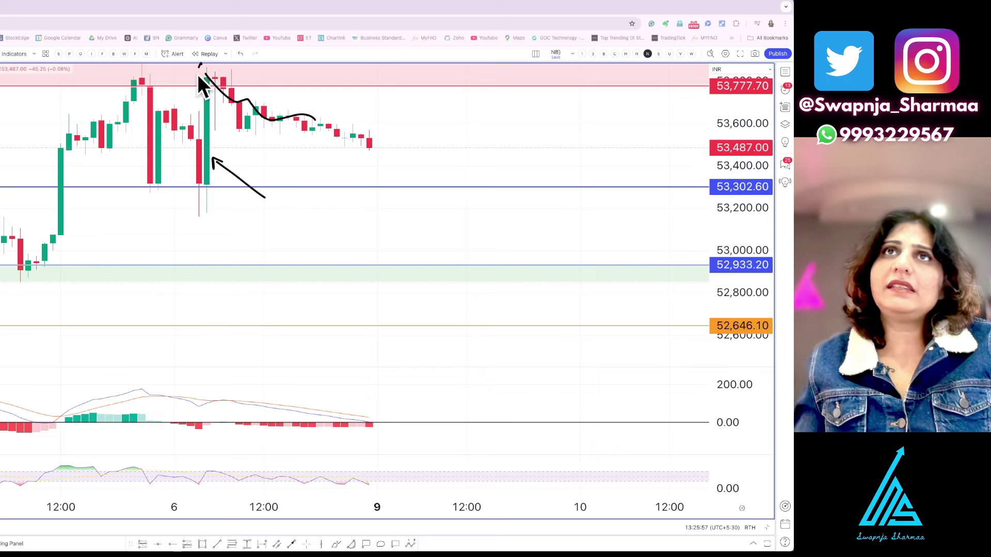
pyautogui.moveTo(200, 69); pyautogui.dragTo(375, 148)
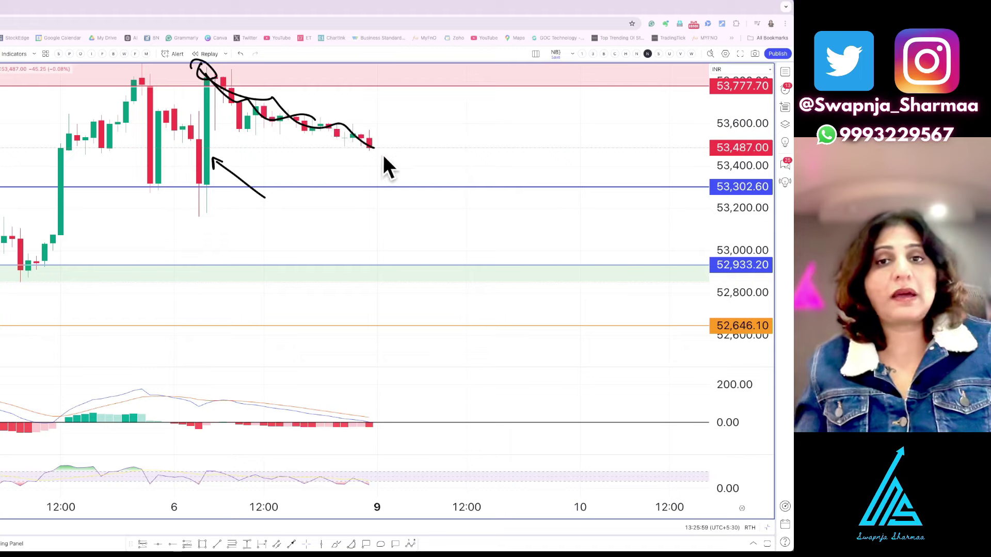
pyautogui.scroll(-5, 407, 165)
pyautogui.hscroll(3, 645, 171)
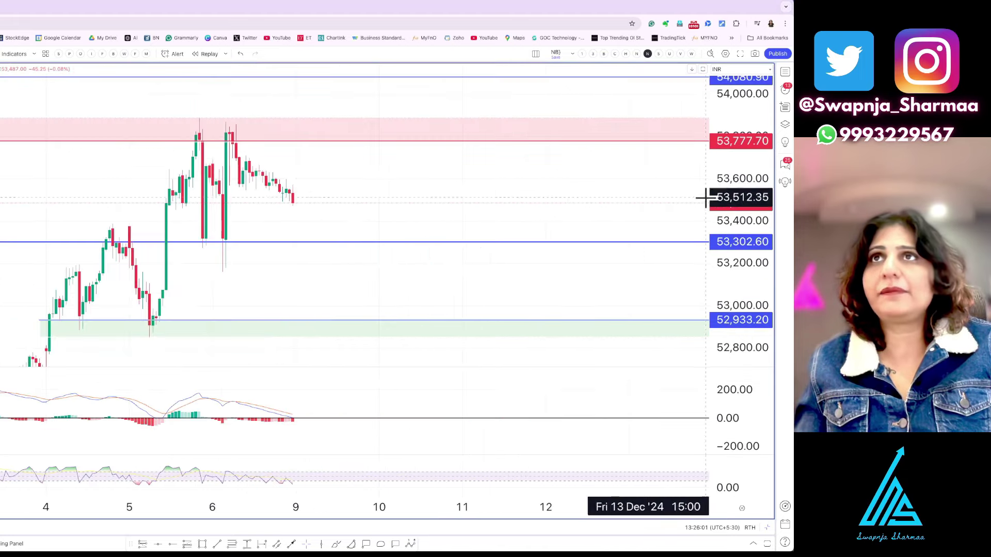
# Sketch a sideways range between the candle highs and the 52,900 lows with a zigzag, then clear.
pyautogui.moveTo(740, 177)
pyautogui.mouseDown()
pyautogui.moveTo(712, 294)
pyautogui.moveTo(354, 206)
pyautogui.mouseUp()
pyautogui.moveTo(203, 147); pyautogui.dragTo(356, 150)
pyautogui.moveTo(153, 294); pyautogui.dragTo(400, 301)
pyautogui.moveTo(255, 276)
pyautogui.mouseDown()
pyautogui.moveTo(322, 195)
pyautogui.moveTo(445, 242)
pyautogui.mouseUp()
pyautogui.press('Escape')
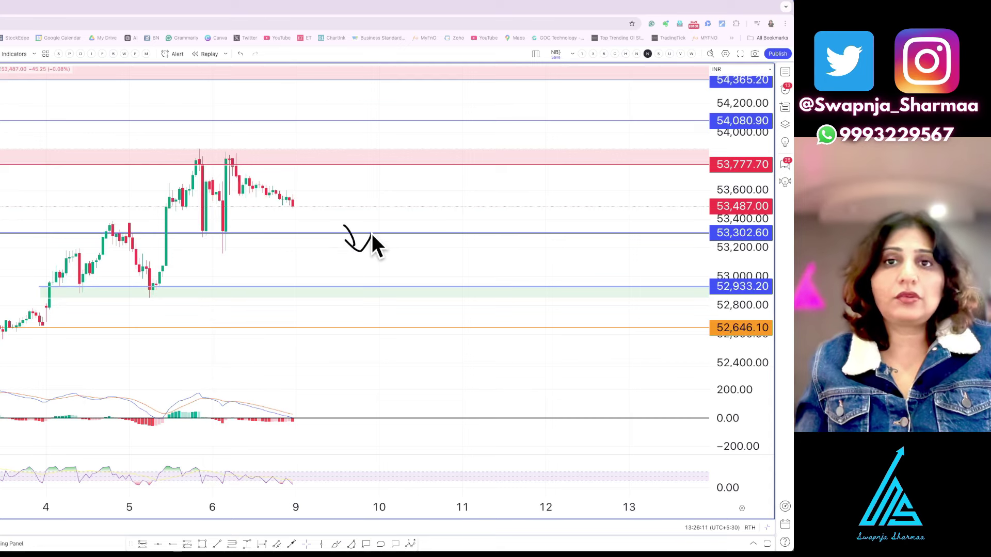
# Circle 52,933.20 and 53,302.60, sketch price holding above 53,302.60, clear it and widen the view.
pyautogui.moveTo(680, 288); pyautogui.dragTo(721, 276)
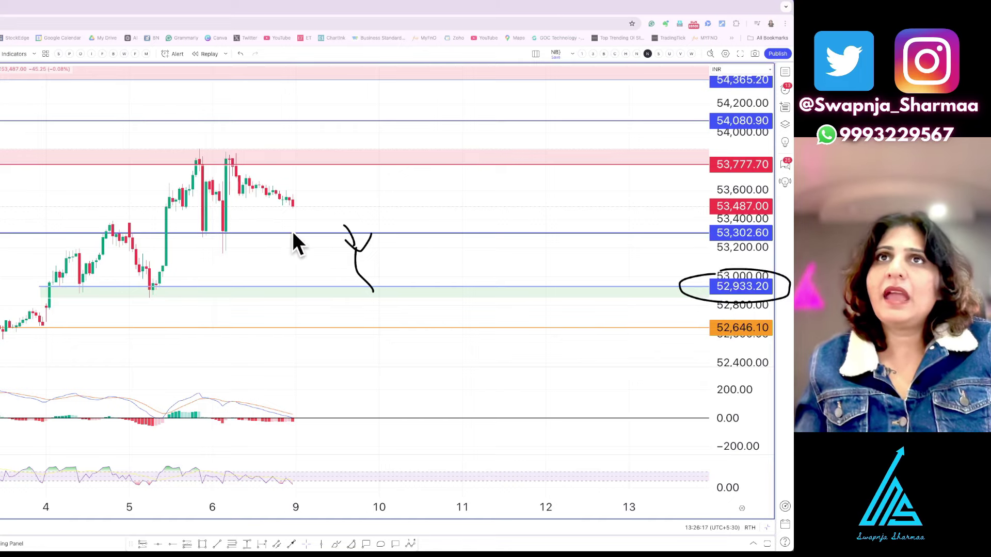
pyautogui.moveTo(314, 231); pyautogui.dragTo(413, 235)
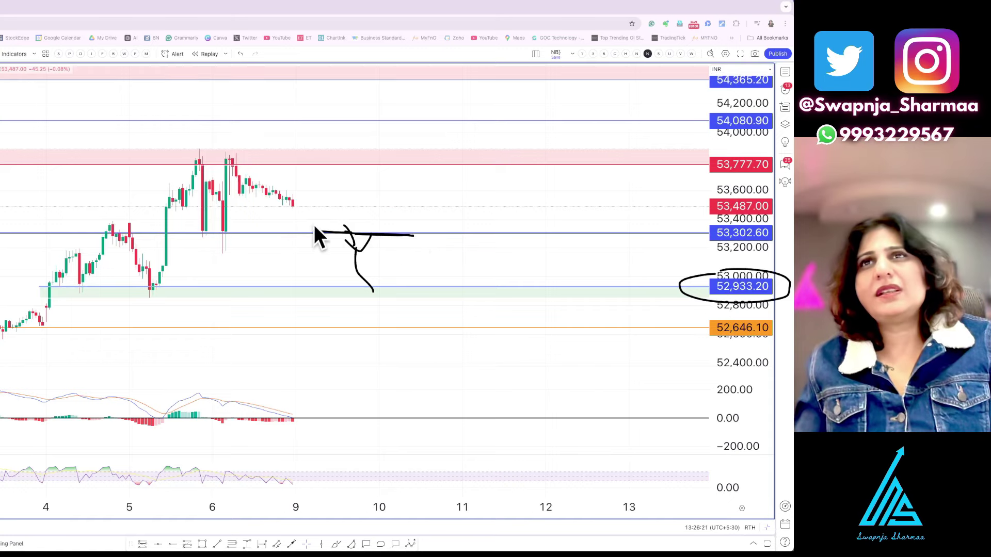
pyautogui.moveTo(343, 213); pyautogui.dragTo(407, 206)
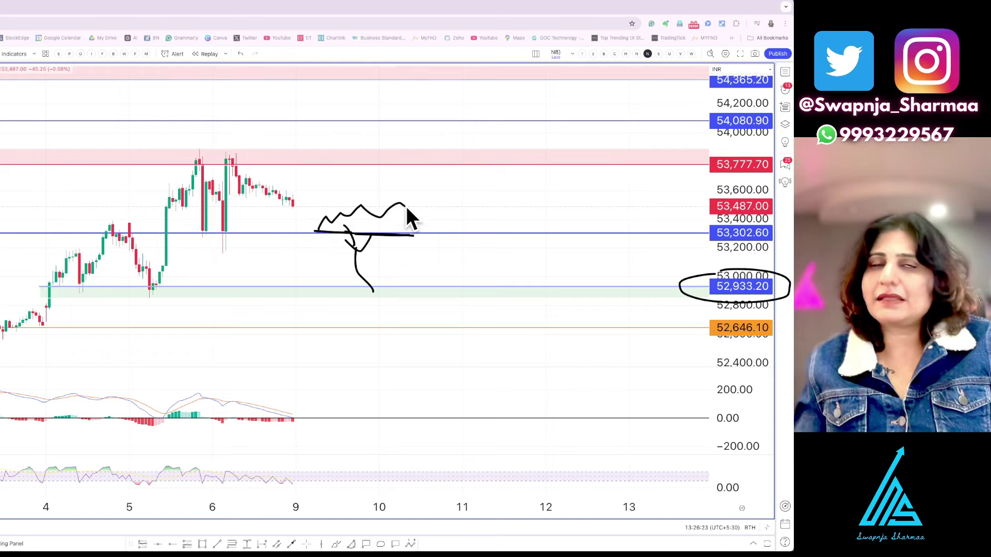
pyautogui.moveTo(283, 207)
pyautogui.mouseDown()
pyautogui.moveTo(327, 217)
pyautogui.moveTo(455, 205)
pyautogui.mouseUp()
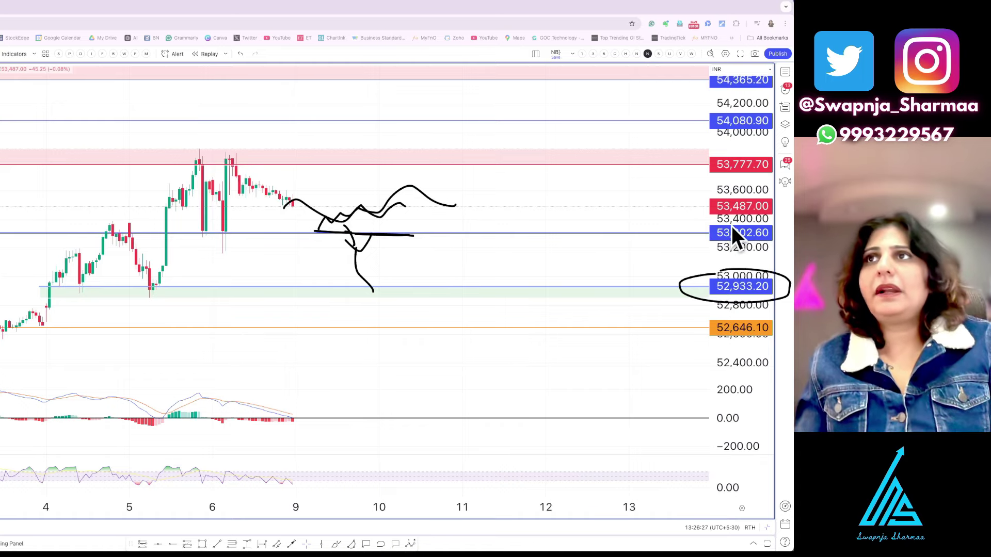
pyautogui.moveTo(702, 236); pyautogui.dragTo(714, 221)
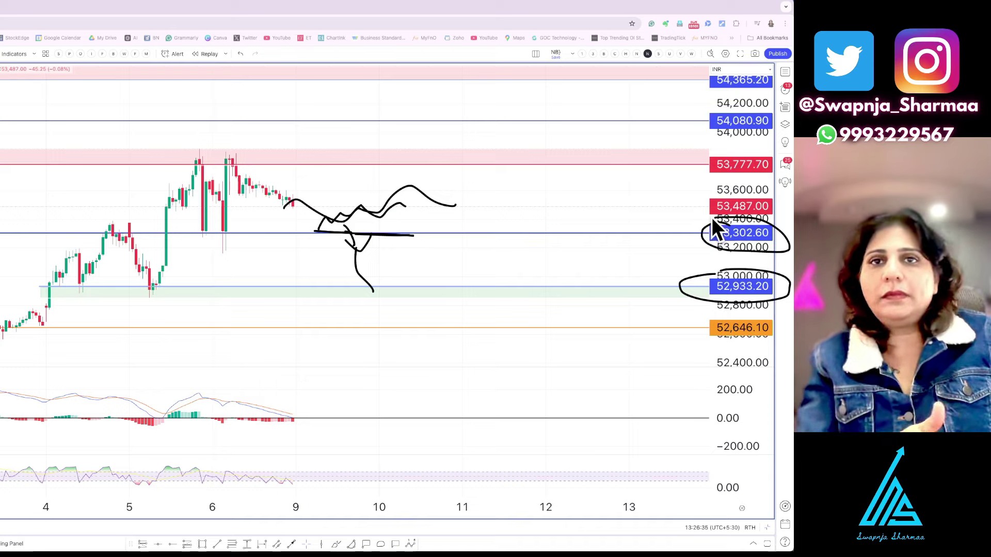
pyautogui.press('Escape')
pyautogui.moveTo(747, 190); pyautogui.dragTo(749, 211)
pyautogui.scroll(-3, 599, 204)
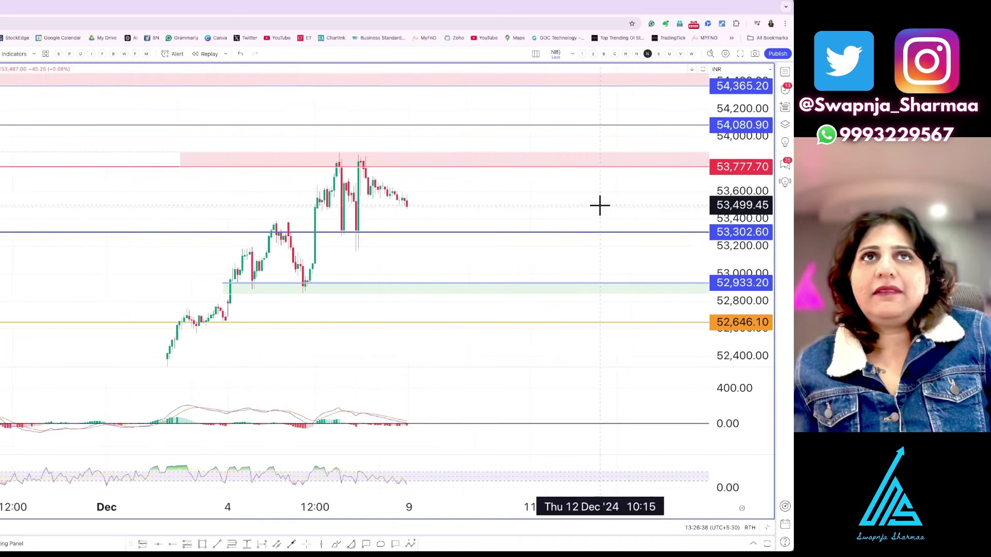